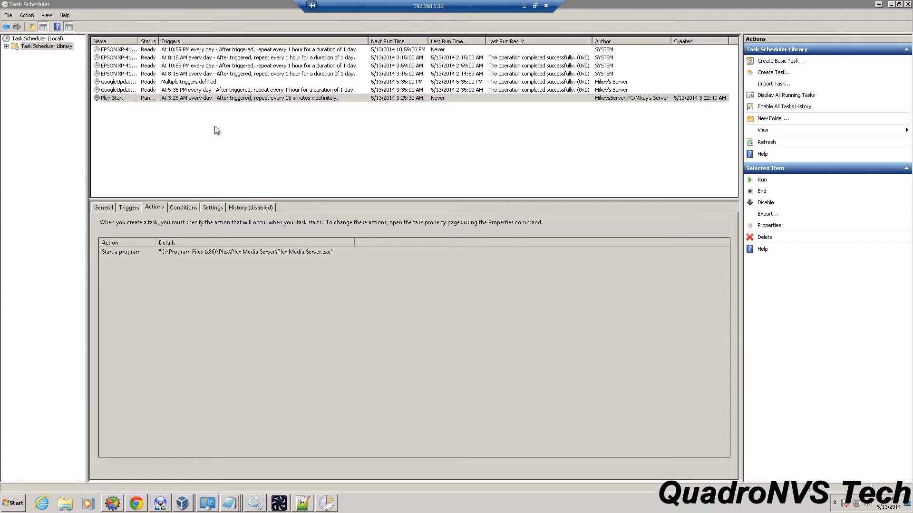
Delete the old Plex Start task from the Task Scheduler library and confirm the deletion.
{"action": "right_click", "coordinate": [175, 99]}
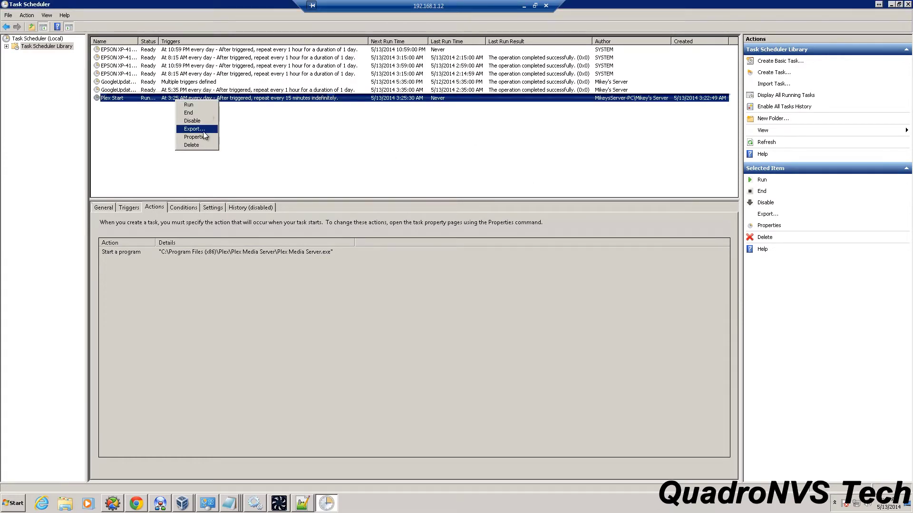
{"action": "left_click", "coordinate": [204, 145]}
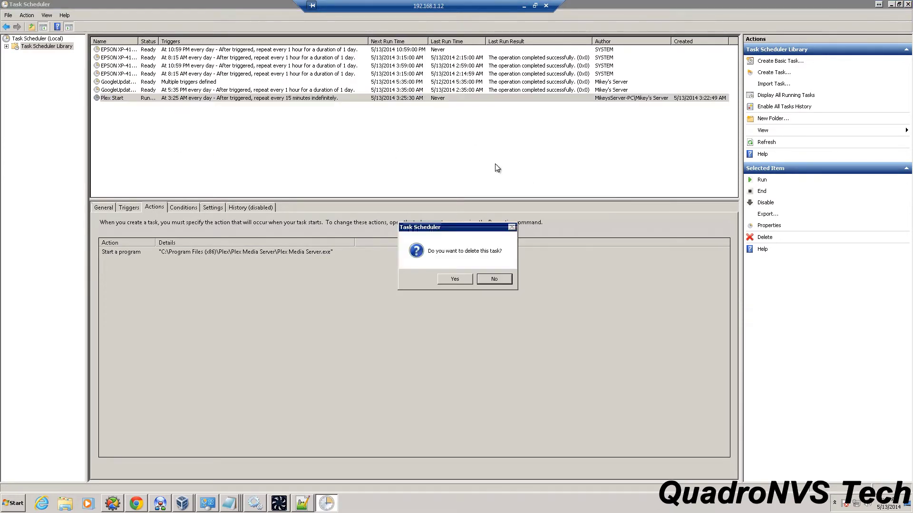
{"action": "left_click", "coordinate": [455, 280]}
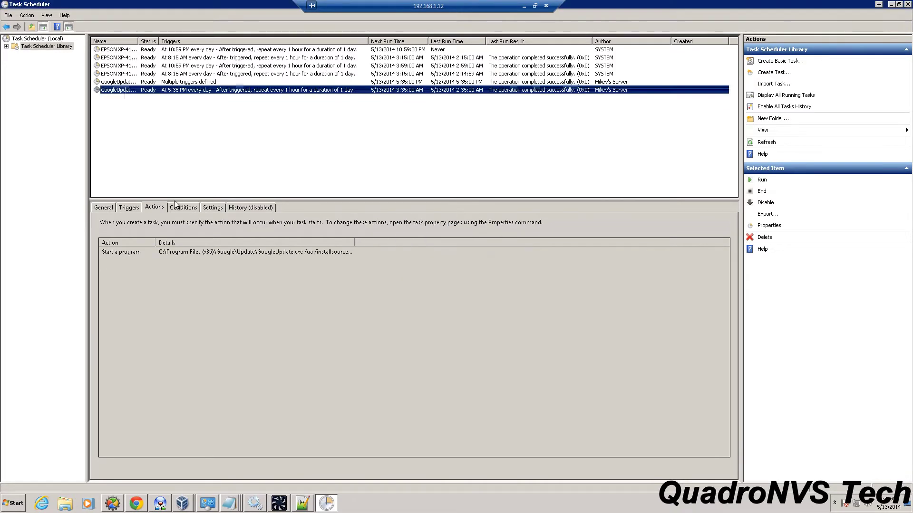
Start a new custom task and name it 'Plex Start'.
{"action": "left_click", "coordinate": [773, 73]}
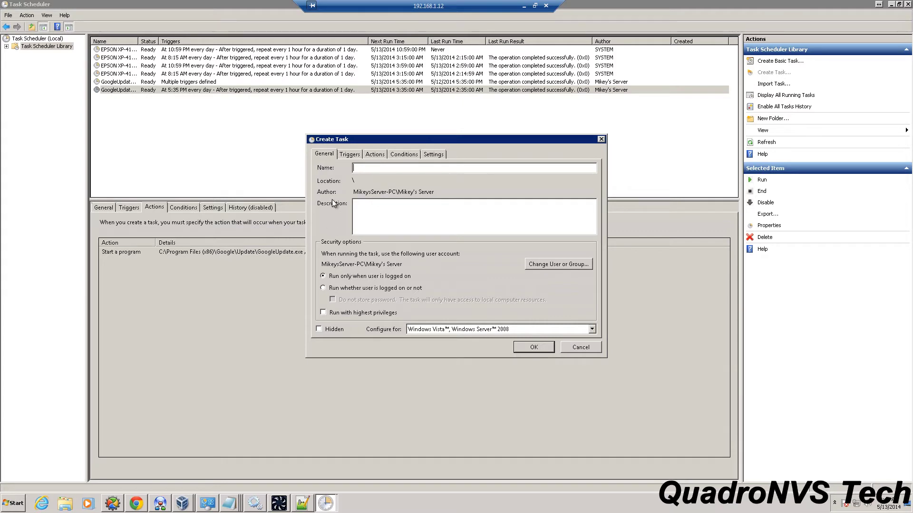
{"action": "type", "text": "plex"}
{"action": "key", "text": "BackSpace"}
{"action": "key", "text": "BackSpace"}
{"action": "key", "text": "BackSpace"}
{"action": "key", "text": "BackSpace"}
{"action": "type", "text": "plex"}
{"action": "key", "text": "BackSpace"}
{"action": "key", "text": "BackSpace"}
{"action": "key", "text": "BackSpace"}
{"action": "key", "text": "BackSpace"}
{"action": "type", "text": "Plex Start"}
Configure the task for Windows 7, Windows Server 2008 R2, running only when the user is logged on.
{"action": "left_click", "coordinate": [454, 330]}
{"action": "left_click", "coordinate": [483, 339]}
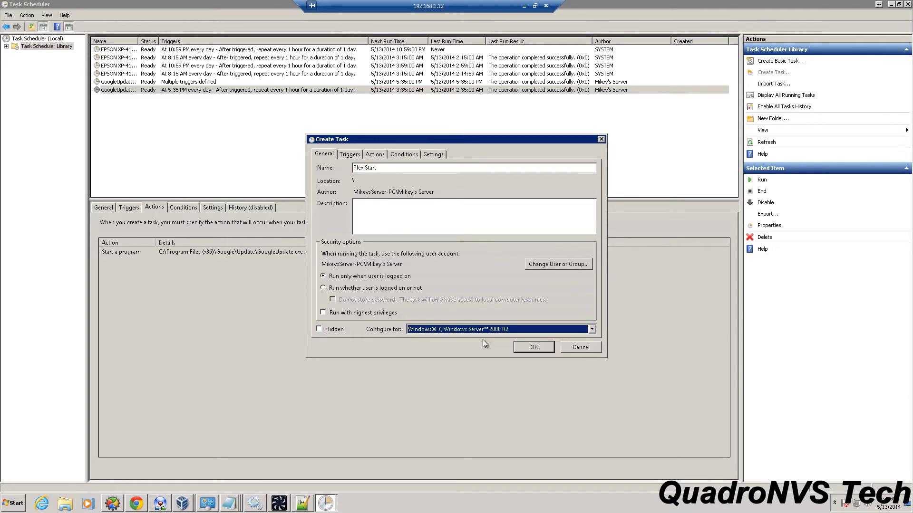
{"action": "left_click", "coordinate": [475, 290]}
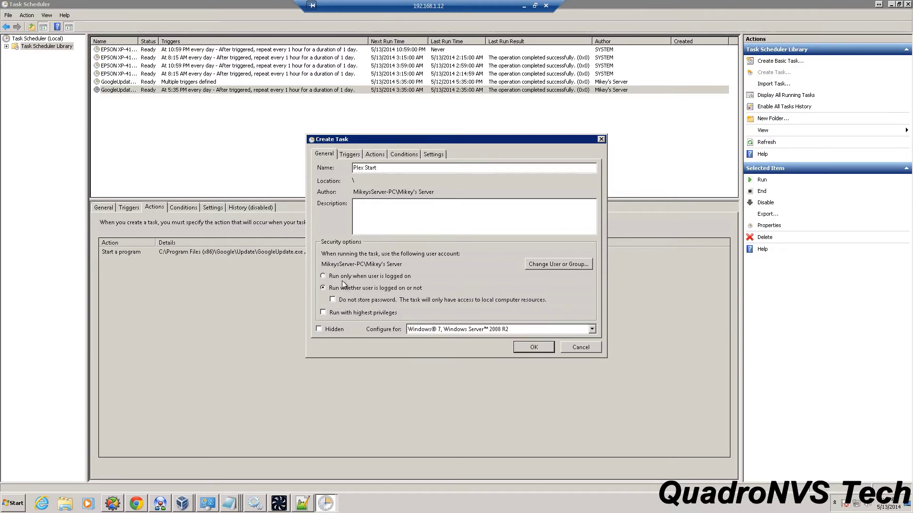
{"action": "left_click", "coordinate": [405, 277]}
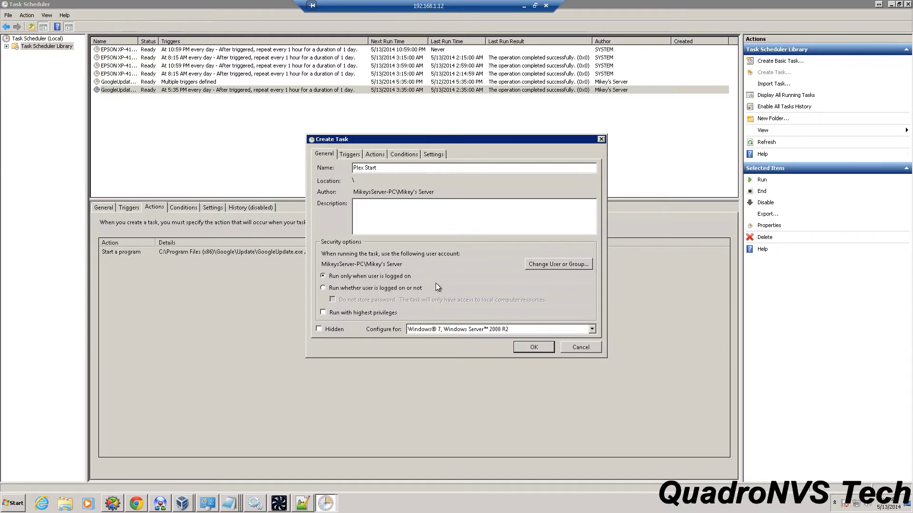
{"action": "left_click", "coordinate": [349, 155]}
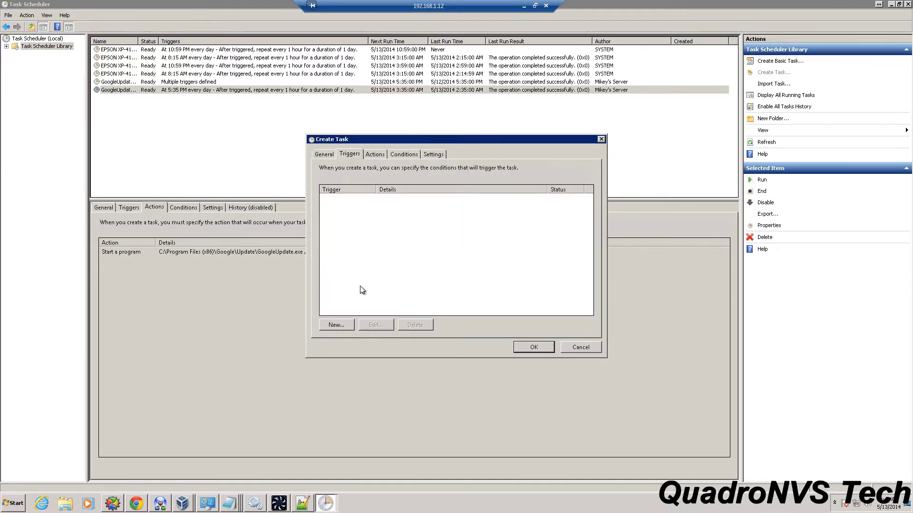
Add a Daily trigger recurring every 1 day from 5/13/2014 3:46:16 AM, with repetition enabled.
{"action": "left_click", "coordinate": [336, 325]}
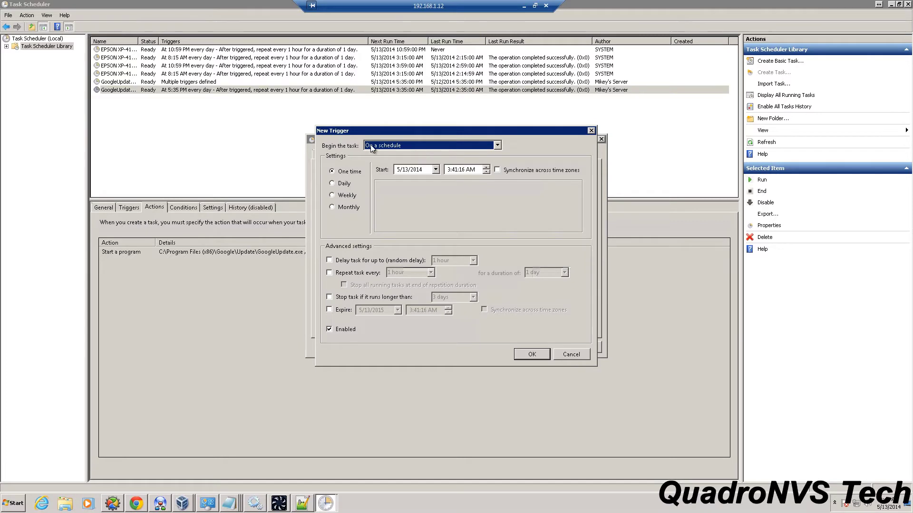
{"action": "left_click", "coordinate": [335, 182]}
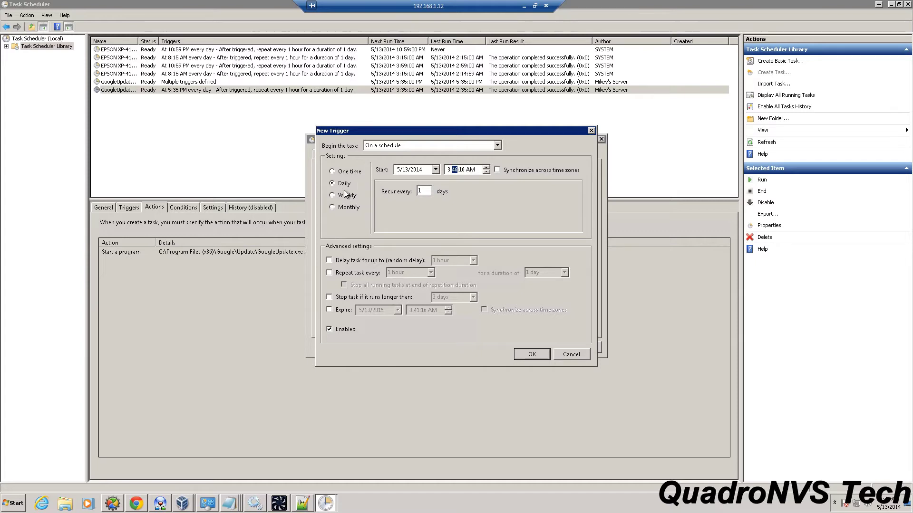
{"action": "double_click", "coordinate": [420, 191]}
{"action": "left_click", "coordinate": [352, 275]}
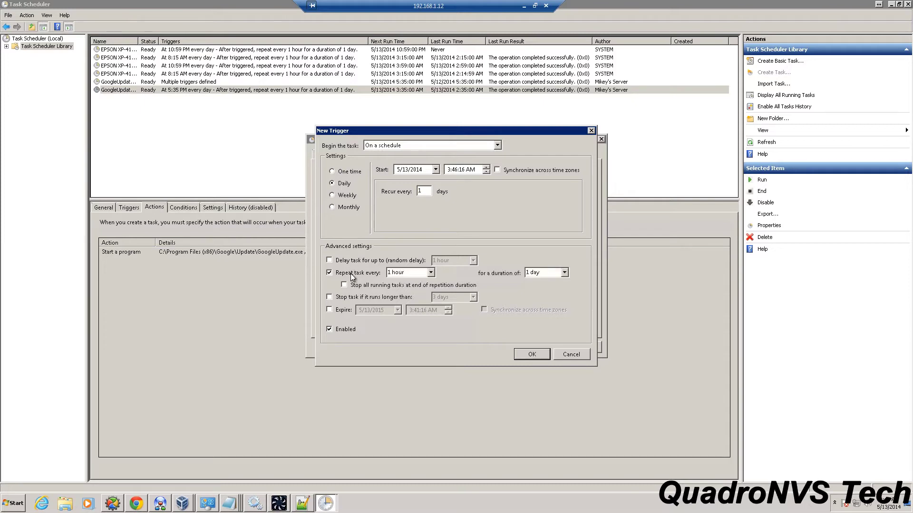
Set the trigger to repeat every 15 minutes with an Indefinitely duration.
{"action": "left_click", "coordinate": [430, 272]}
{"action": "left_click", "coordinate": [408, 296]}
{"action": "left_click", "coordinate": [565, 272]}
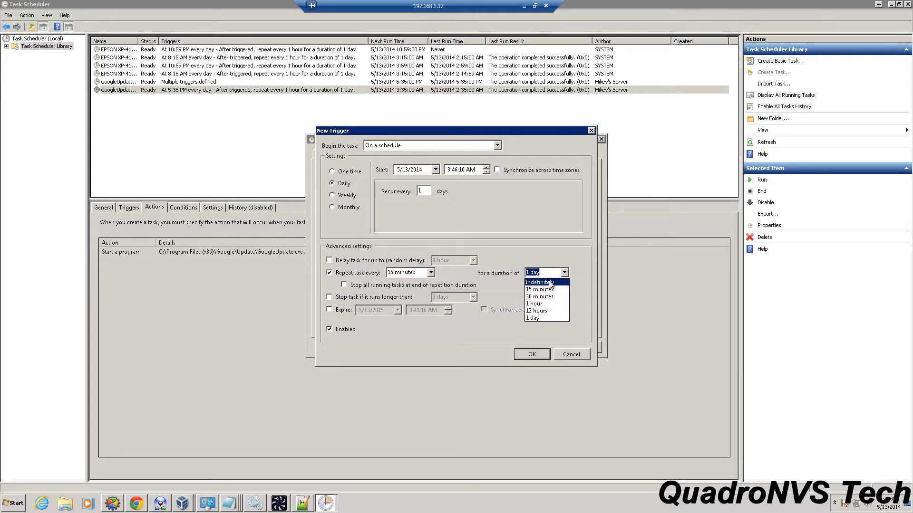
{"action": "left_click", "coordinate": [540, 318]}
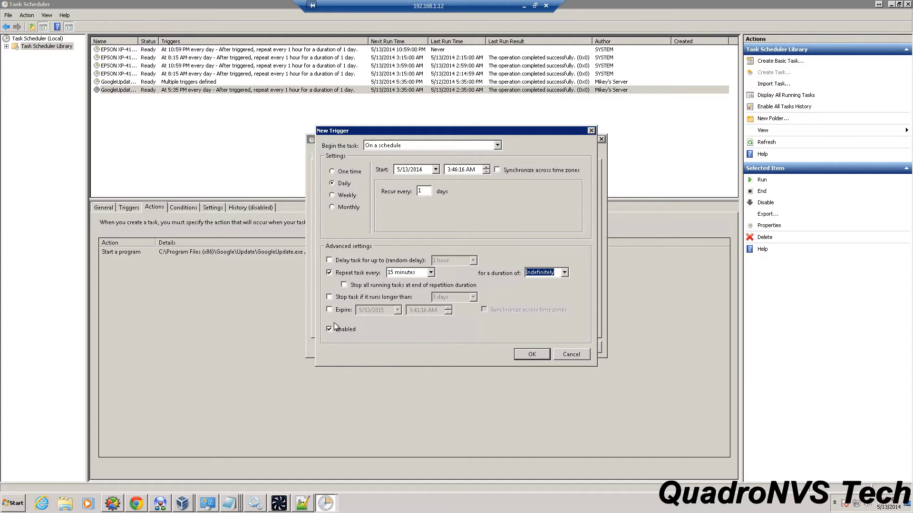
Save the trigger and add a Start a program action for Plex Media Server.exe in Program Files (x86).
{"action": "left_click", "coordinate": [531, 354]}
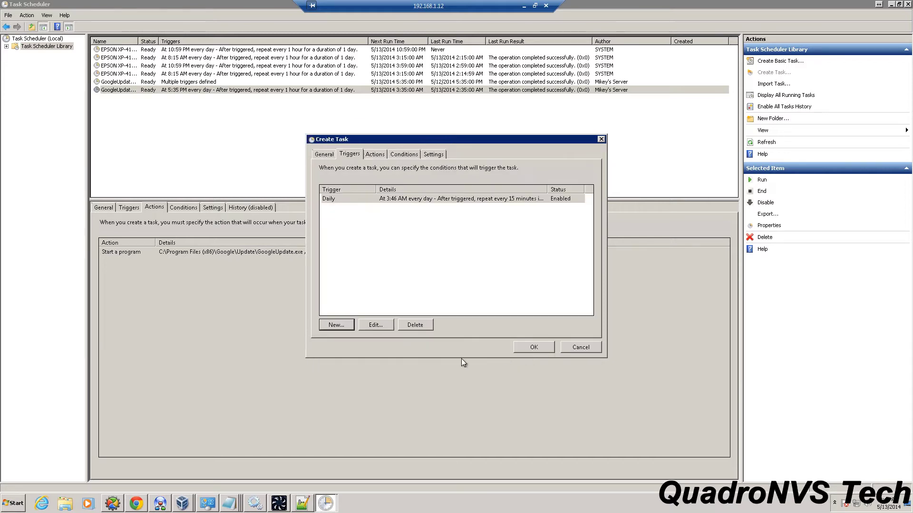
{"action": "left_click", "coordinate": [375, 156]}
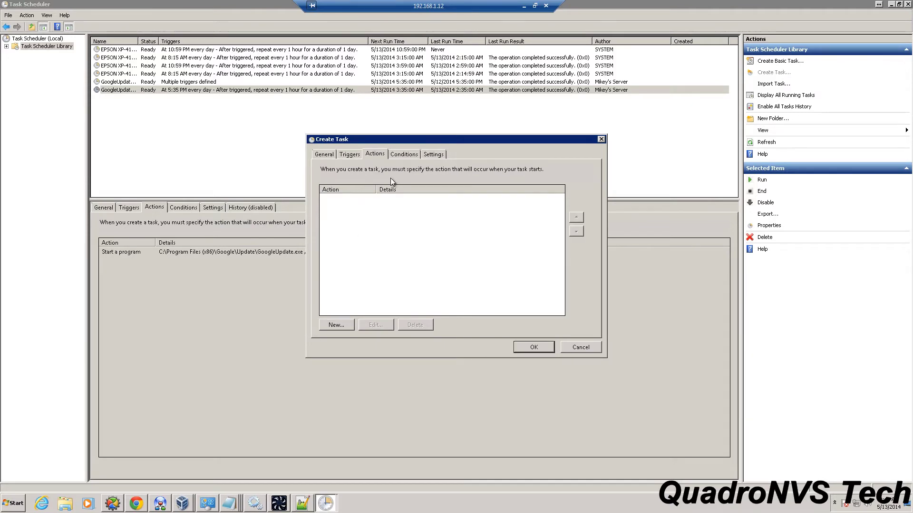
{"action": "left_click", "coordinate": [340, 326]}
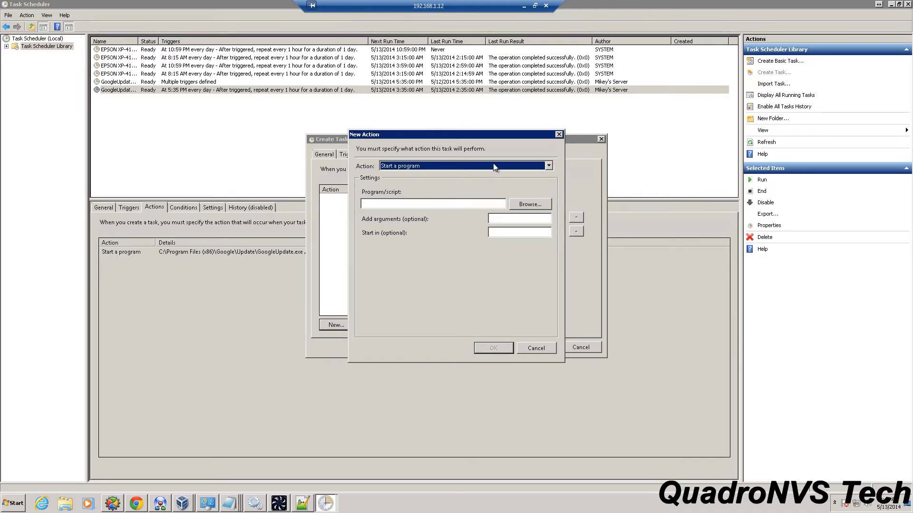
{"action": "left_click", "coordinate": [531, 203]}
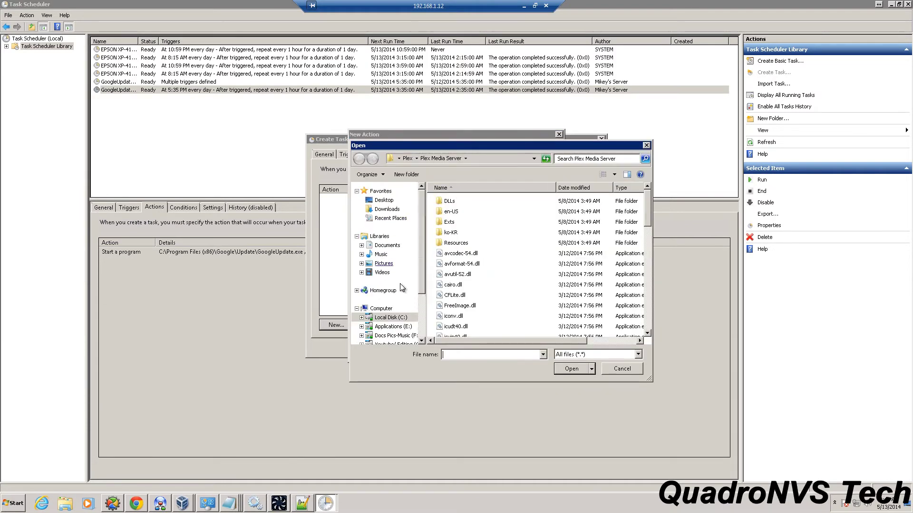
{"action": "left_click", "coordinate": [460, 284]}
{"action": "scroll", "coordinate": [460, 282], "scroll_direction": "down", "scroll_amount": 10}
{"action": "scroll", "coordinate": [459, 280], "scroll_direction": "up", "scroll_amount": 3}
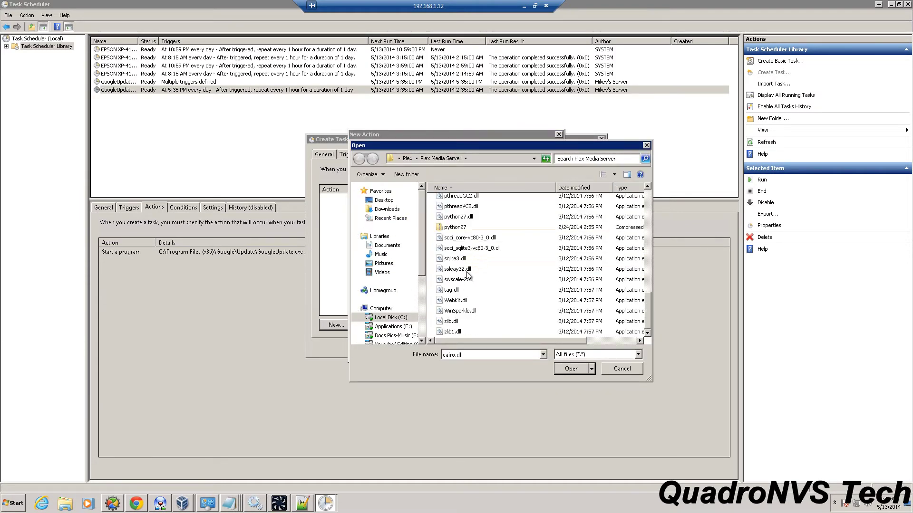
{"action": "left_click", "coordinate": [460, 263]}
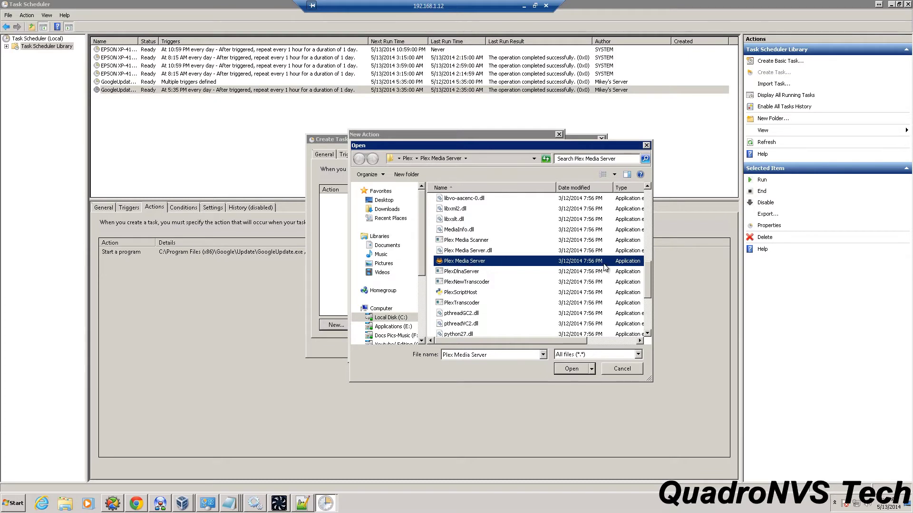
{"action": "left_click", "coordinate": [574, 369]}
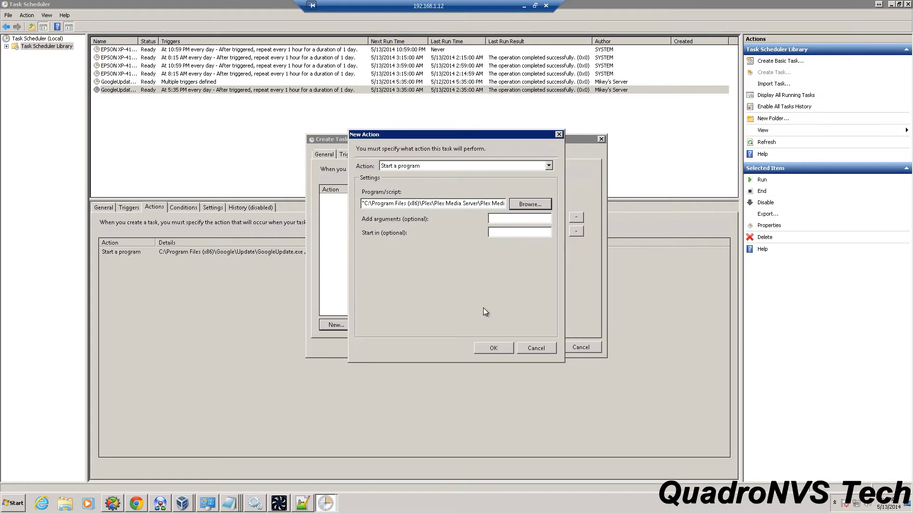
{"action": "left_click", "coordinate": [497, 347]}
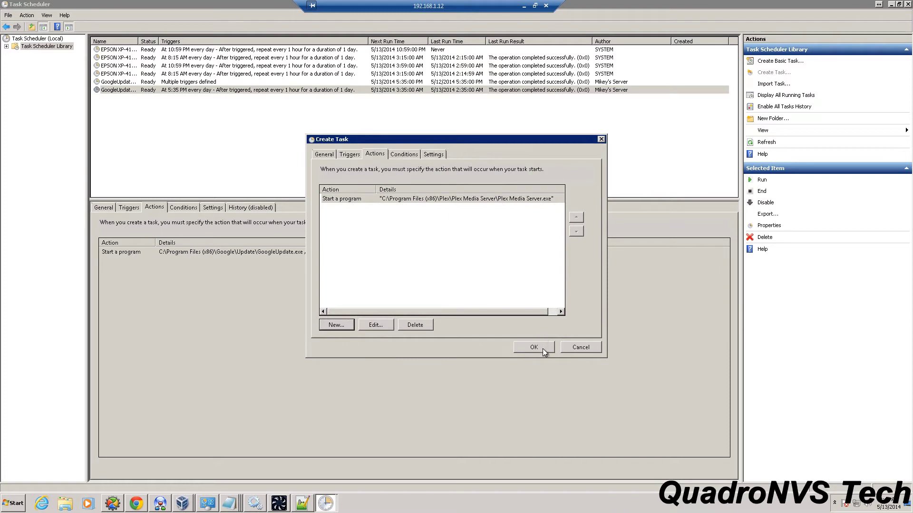
Review the task's Conditions page, then its Settings page with the 3-day run limit.
{"action": "left_click", "coordinate": [405, 155]}
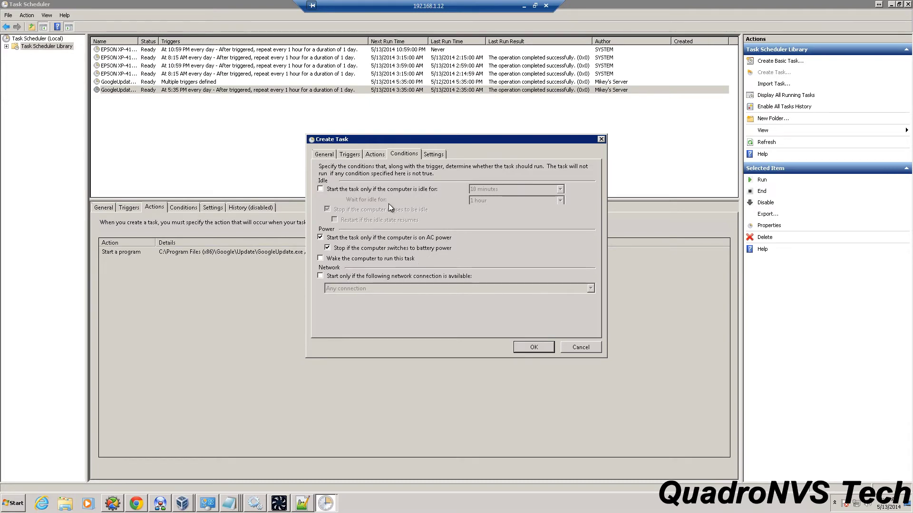
{"action": "left_click", "coordinate": [433, 154]}
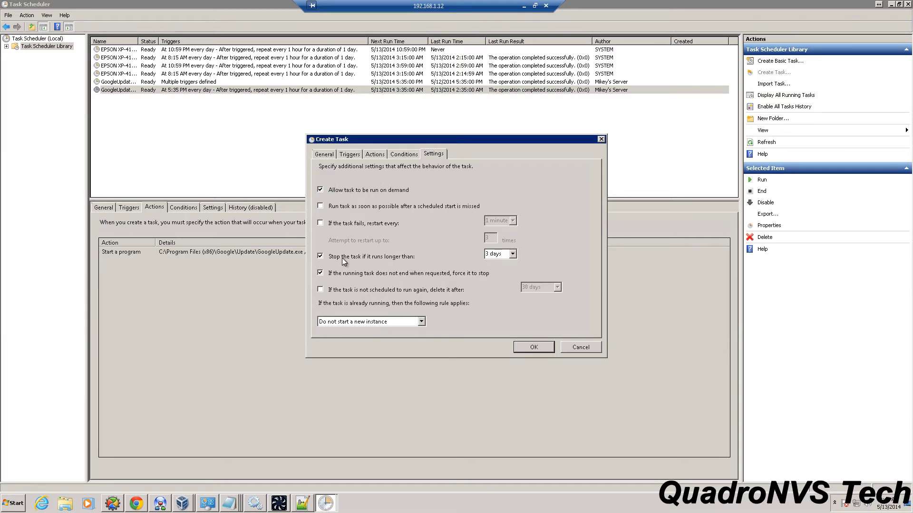
Remove the 3-day run-time limit and save the Plex Start task.
{"action": "left_click", "coordinate": [320, 257]}
{"action": "left_click", "coordinate": [533, 348]}
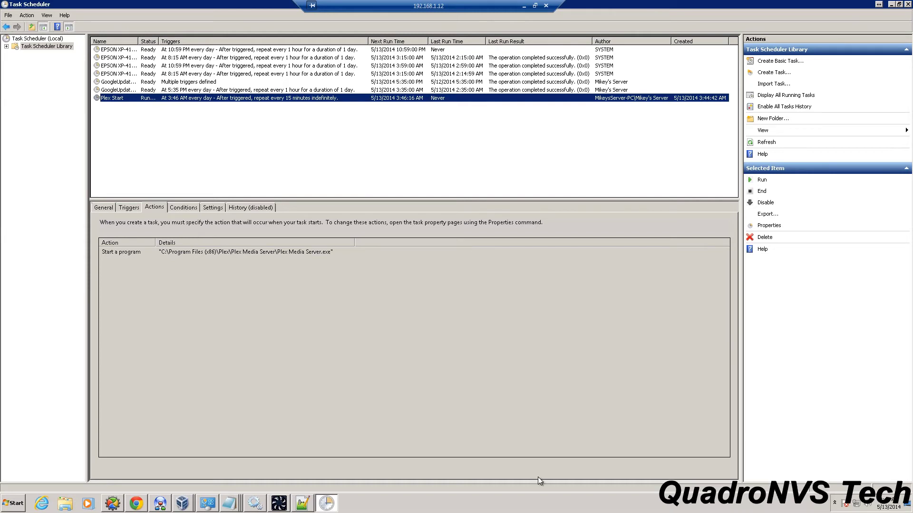
Check the taskbar calendar showing 3:45 AM, just before the 3:46 AM run.
{"action": "left_click", "coordinate": [888, 506]}
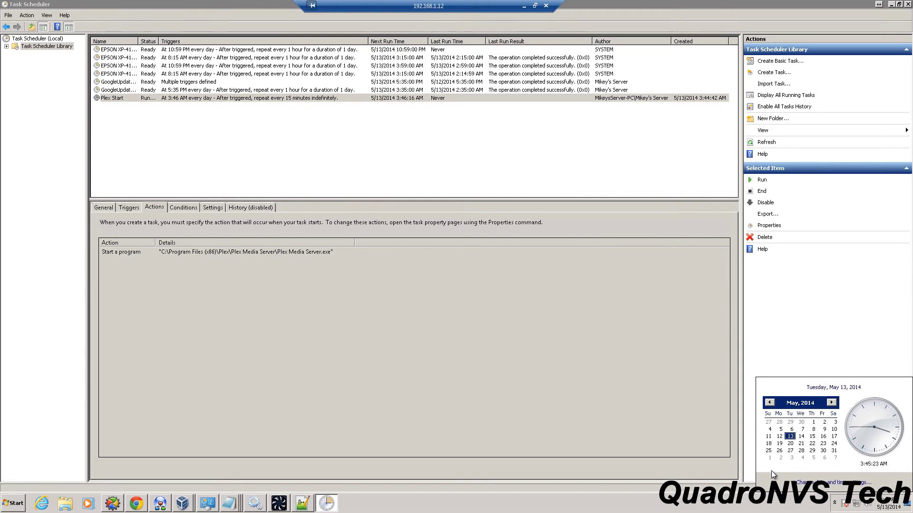
Exit Plex Media Server from the notification tray, then recheck the clock.
{"action": "left_click", "coordinate": [834, 503]}
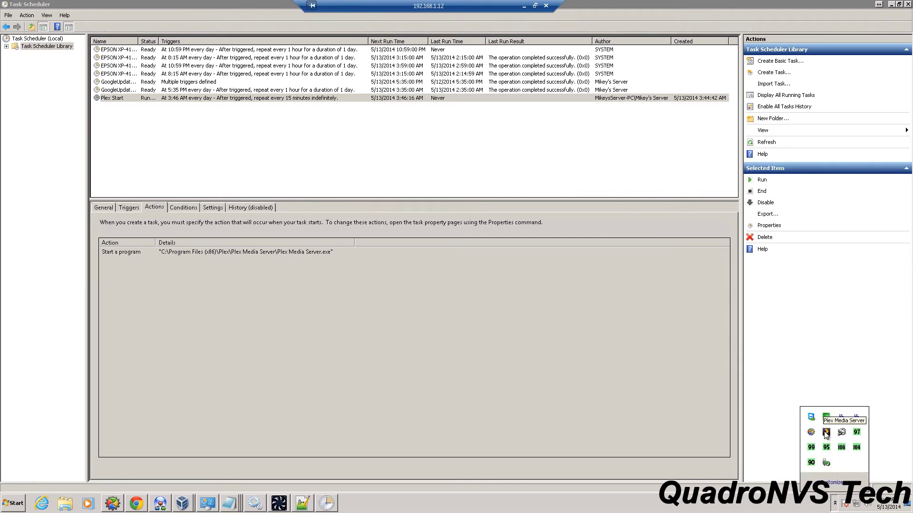
{"action": "right_click", "coordinate": [827, 433]}
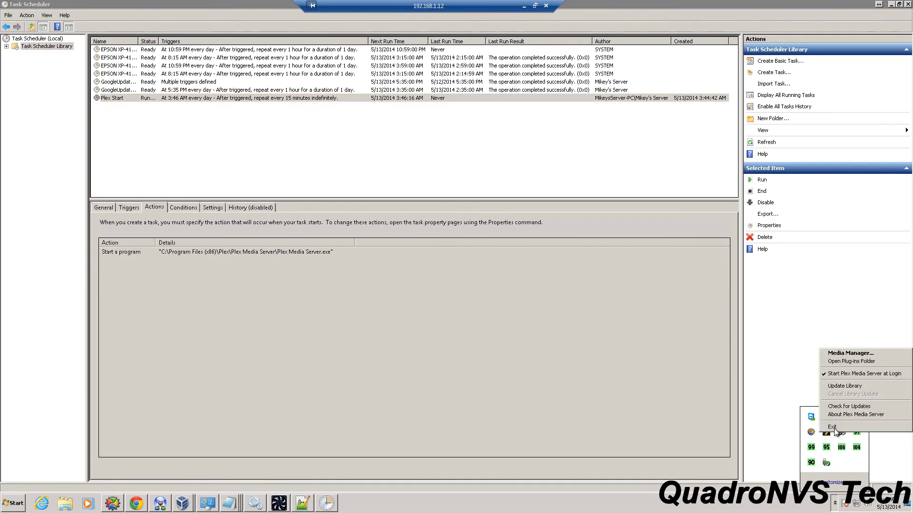
{"action": "left_click", "coordinate": [833, 428]}
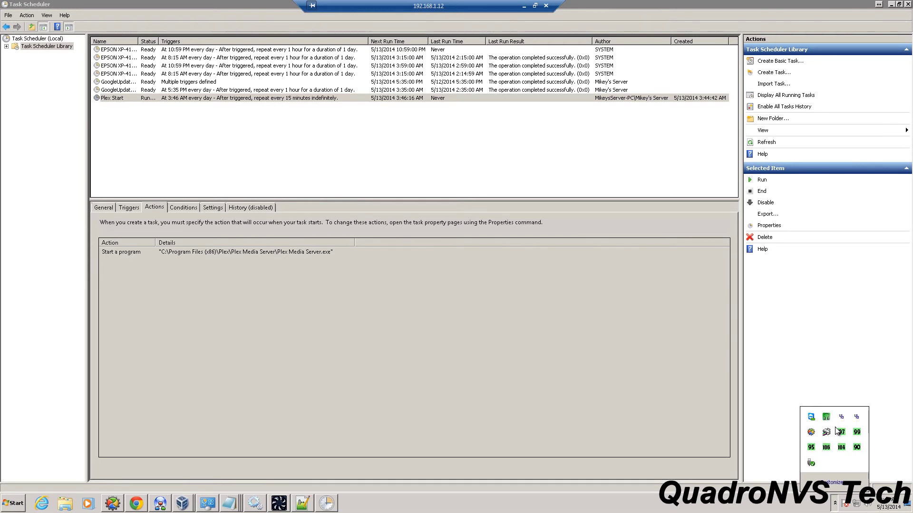
{"action": "left_click", "coordinate": [739, 470]}
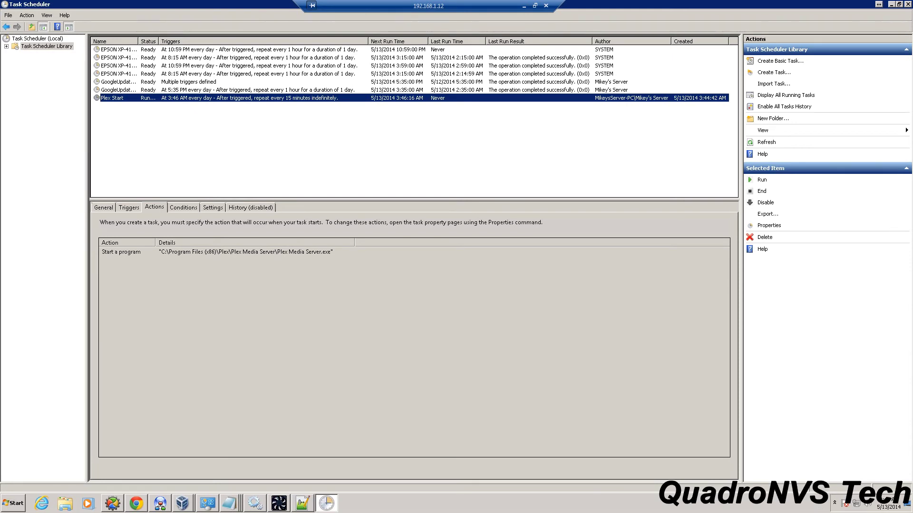
{"action": "left_click", "coordinate": [888, 504]}
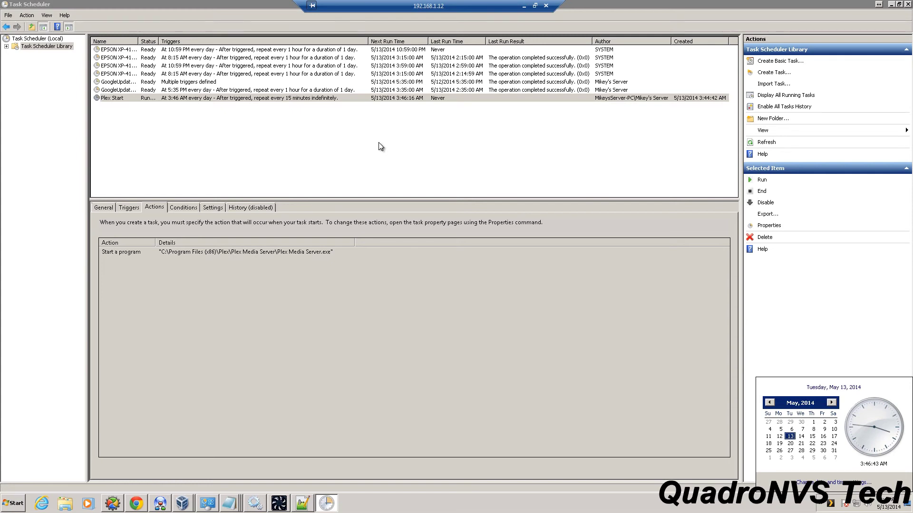
Check the tray for Plex Media Server, then run the Plex Start task on demand.
{"action": "left_click", "coordinate": [829, 503]}
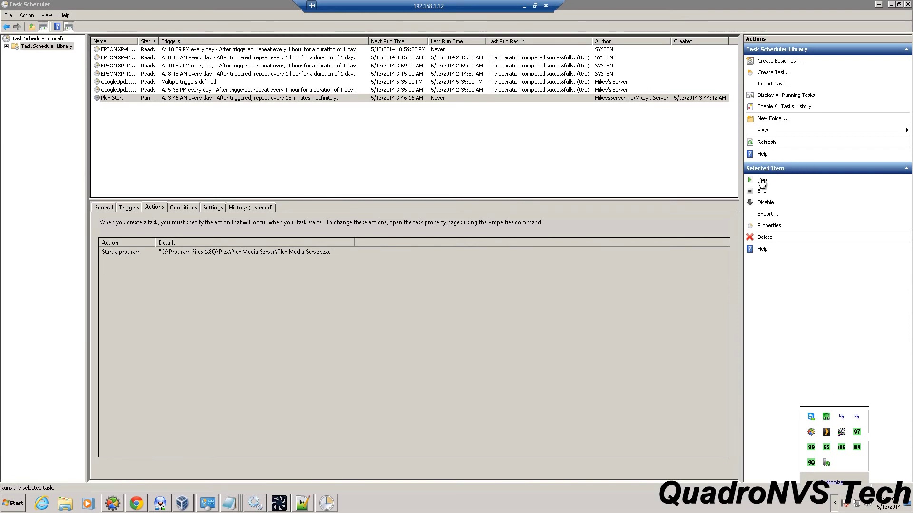
{"action": "left_click", "coordinate": [763, 180]}
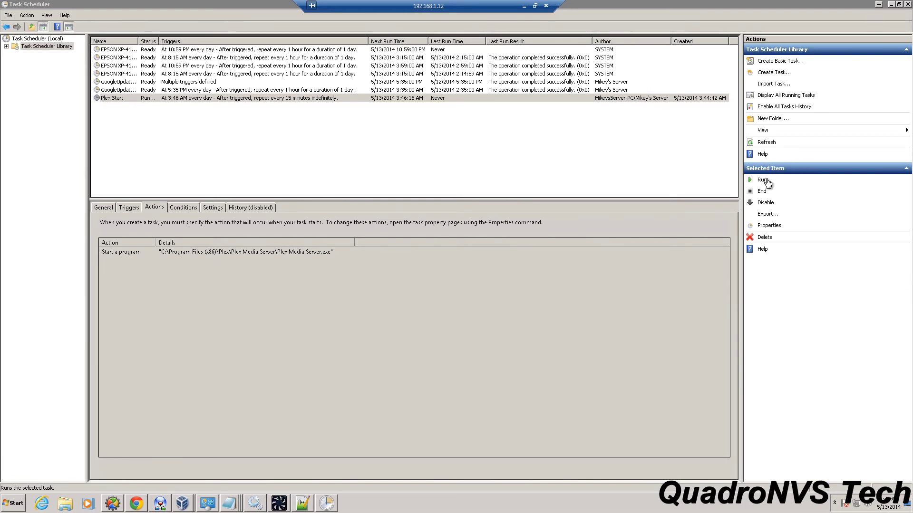
{"action": "left_click", "coordinate": [763, 180]}
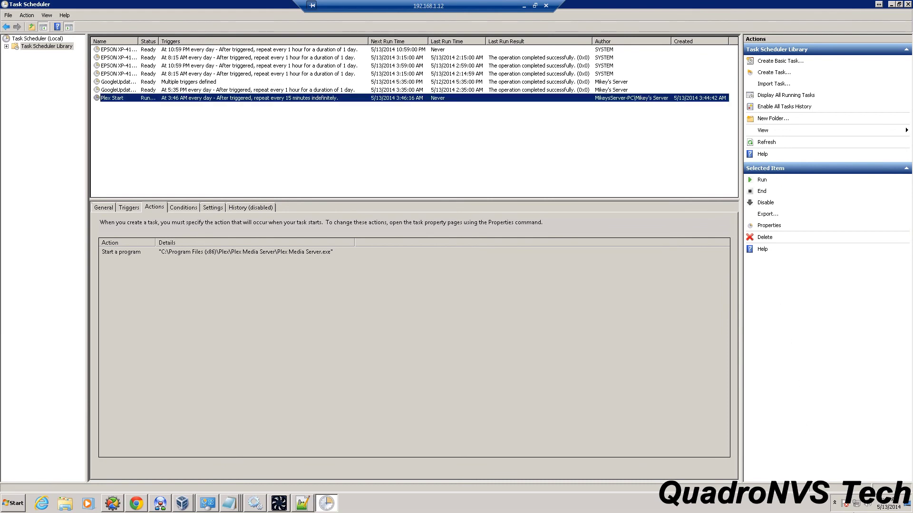
{"action": "left_click", "coordinate": [835, 502]}
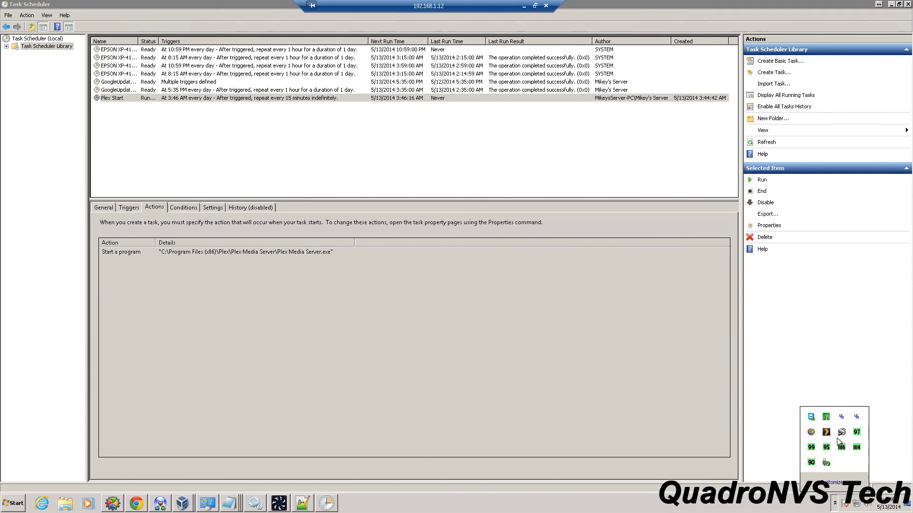
{"action": "left_click", "coordinate": [835, 504]}
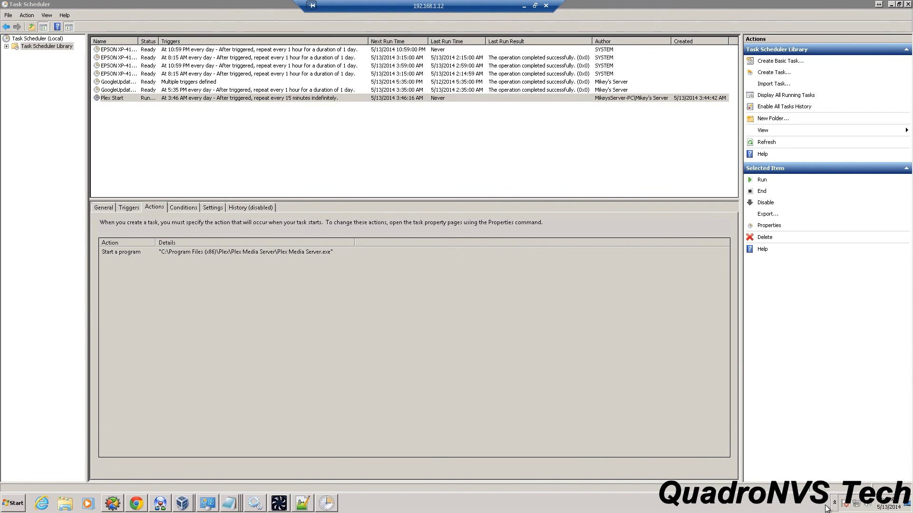
{"action": "left_click", "coordinate": [840, 472]}
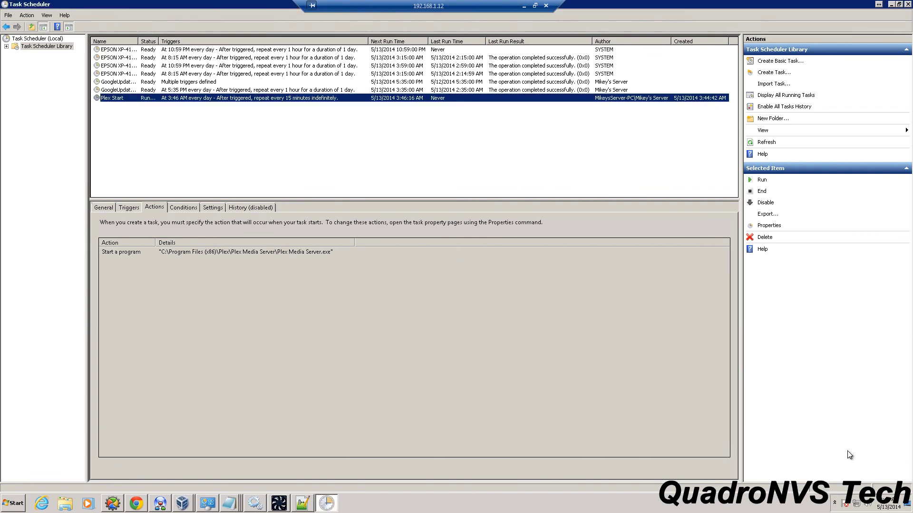
{"action": "left_click", "coordinate": [834, 503]}
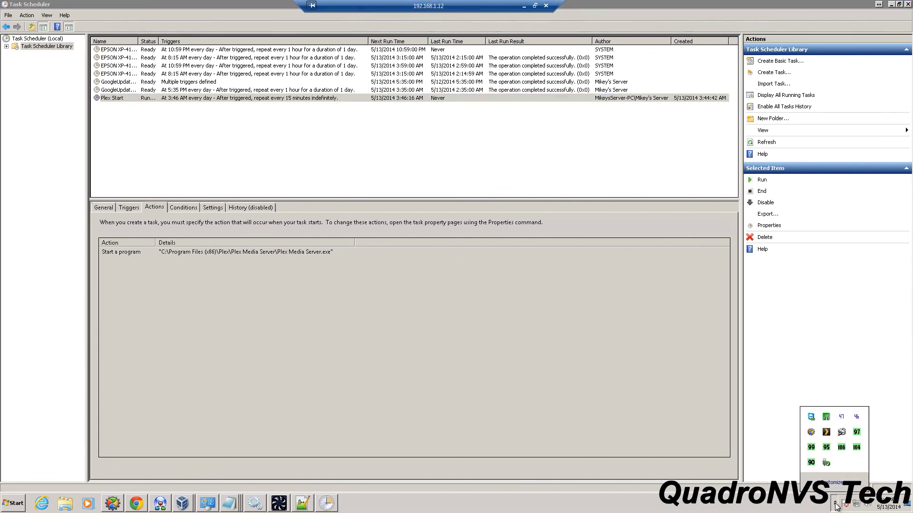